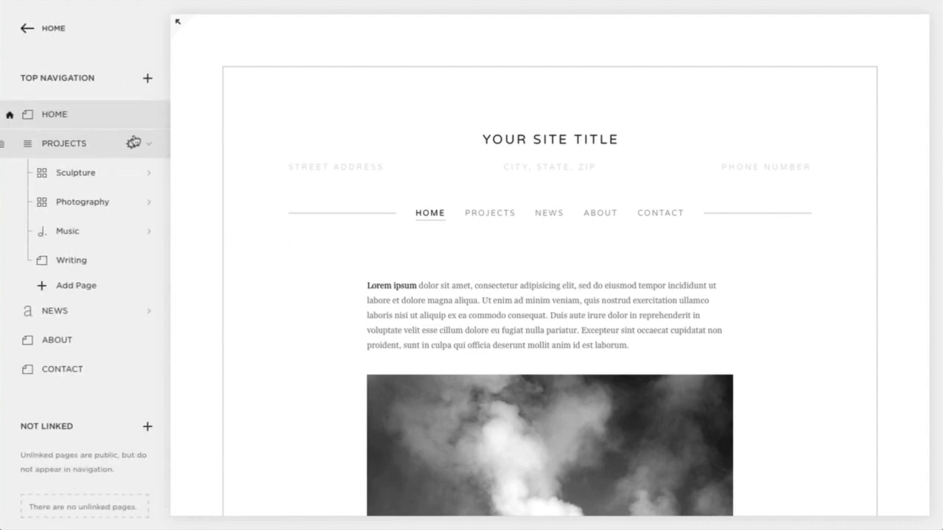
Create a new Events page named "My Events" in the top navigation.
left_click(146, 81)
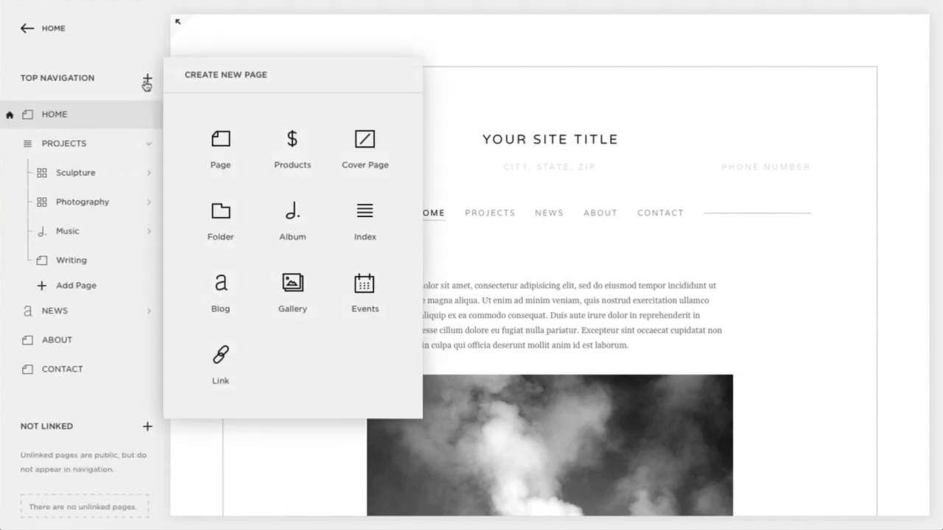
left_click(351, 286)
type("My Events")
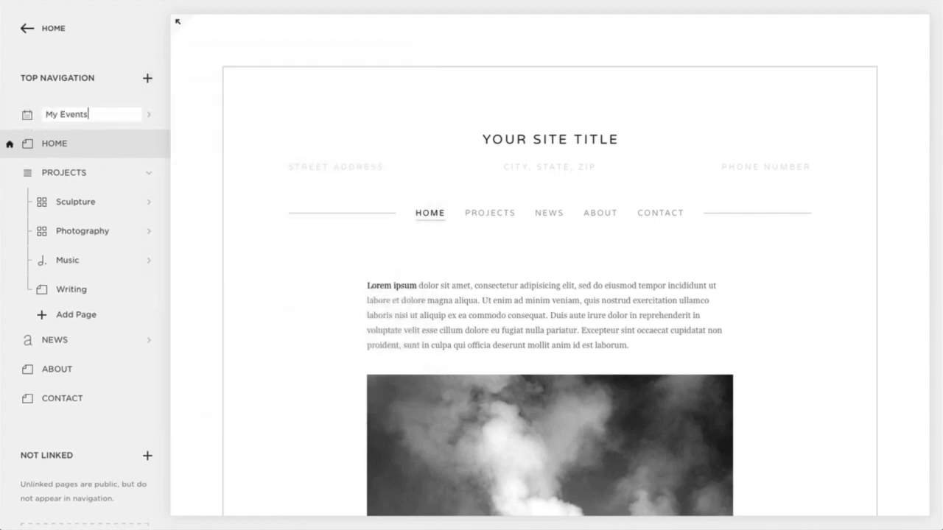
key("Return")
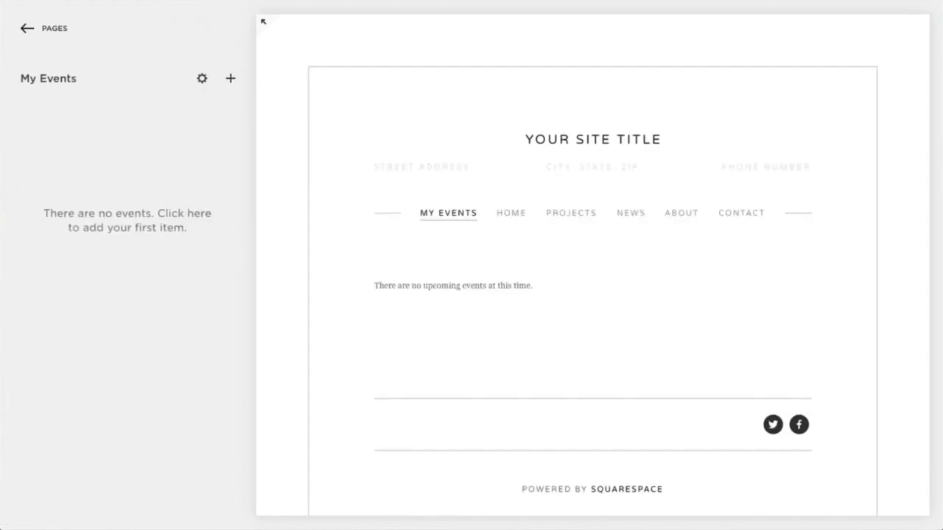
Retitle the page "Events" in its settings and fill in the description with the paragraph beginning "Duis aute irure dolor in reprehenderit".
left_click(203, 81)
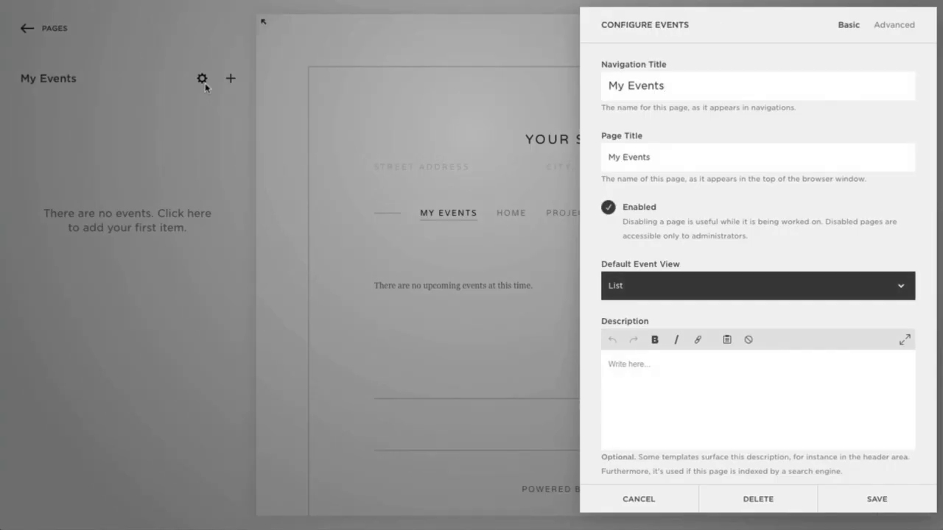
left_click_drag(630, 86, 603, 86)
key("BackSpace")
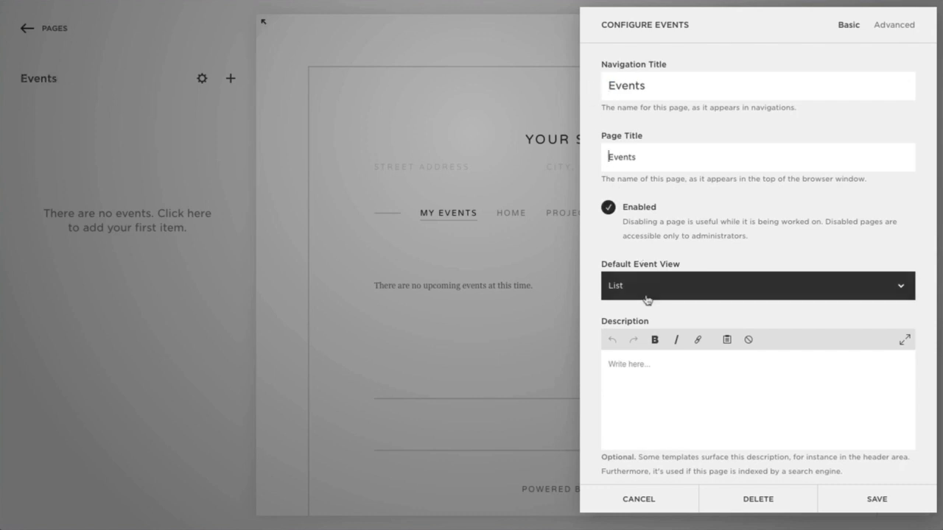
left_click(647, 369)
type("Duis aute irure dolor in reprehenderit in voluptate velit esse cillum dolore eu fugiat nulla pariatur. Excepteur sint occaecat cupidatat non proident, sunt in culpa qui officia deserunt mollit anim id est laborum.")
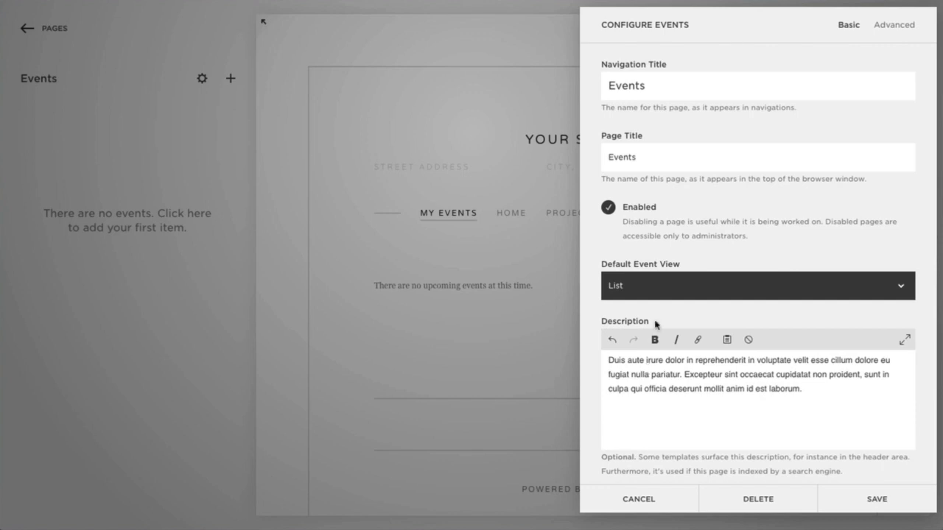
Switch the default event view to Calendar and back to List, and save the page settings.
left_click(657, 287)
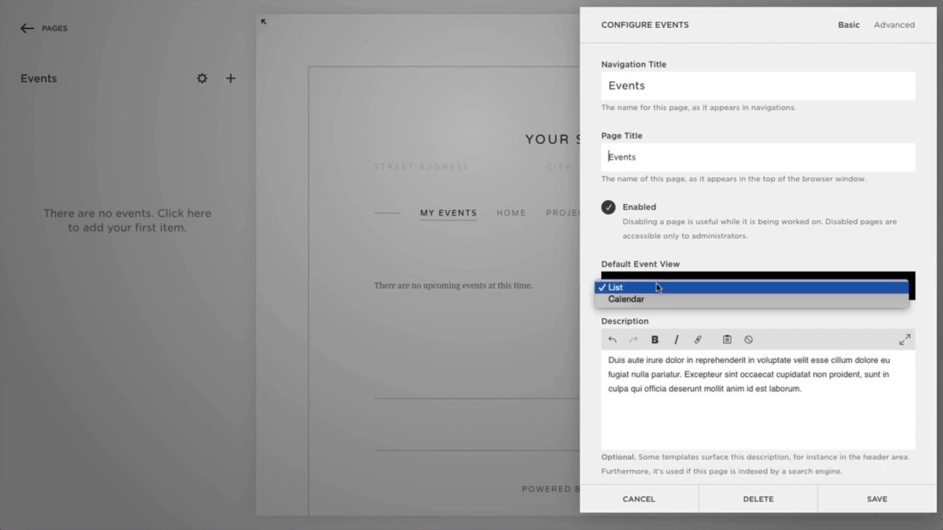
left_click(654, 299)
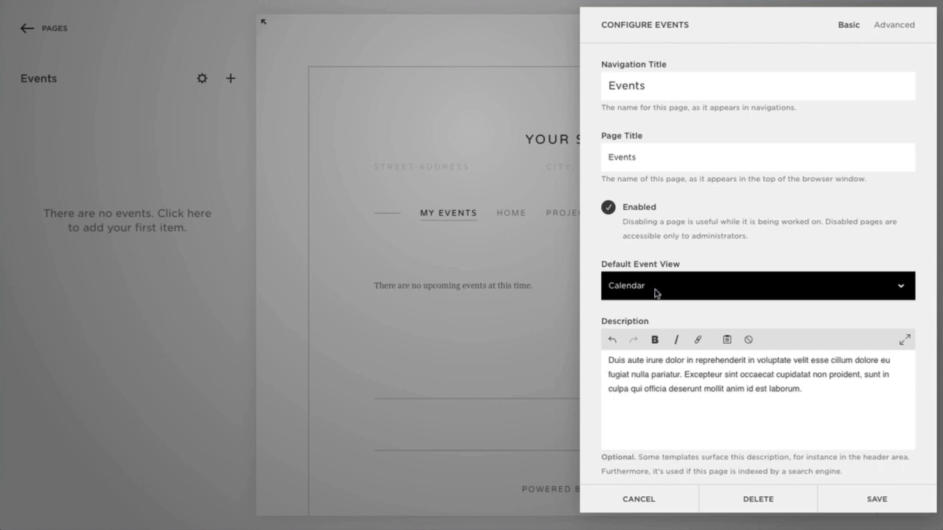
left_click(656, 293)
left_click(656, 280)
left_click(865, 497)
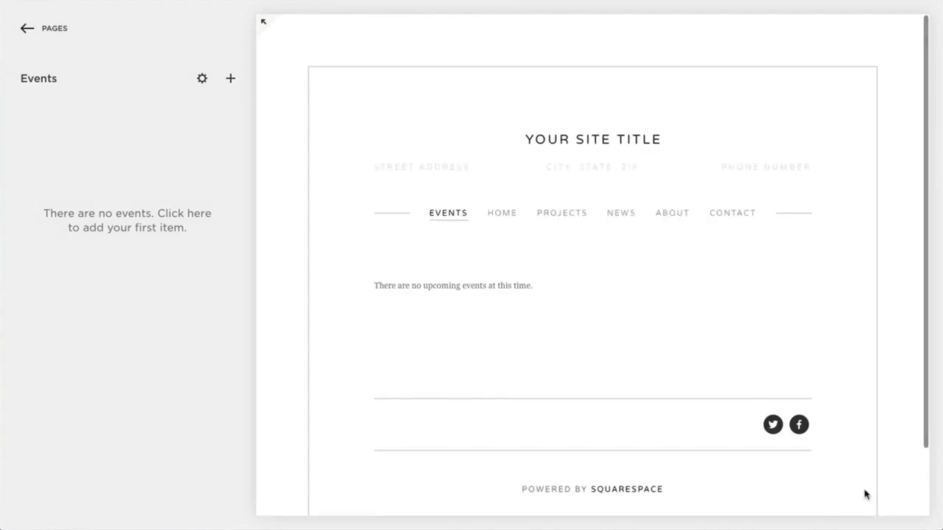
Add a new event to the Events page and title it "Opening Reception".
mouse_move(504, 302)
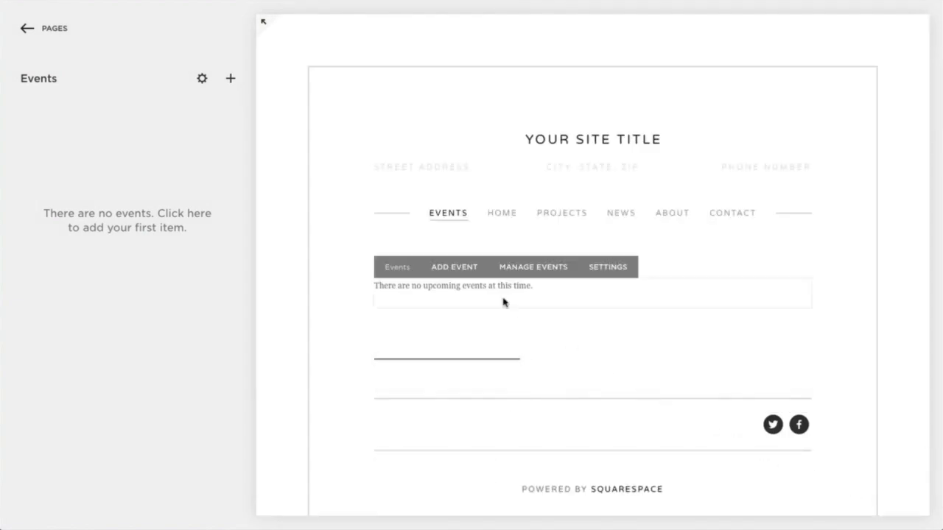
left_click(231, 81)
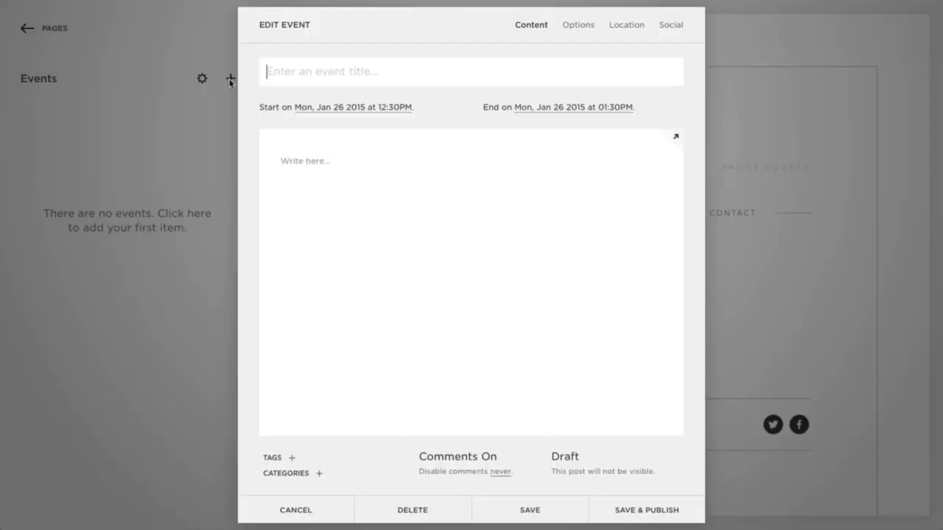
type("Opening Recep")
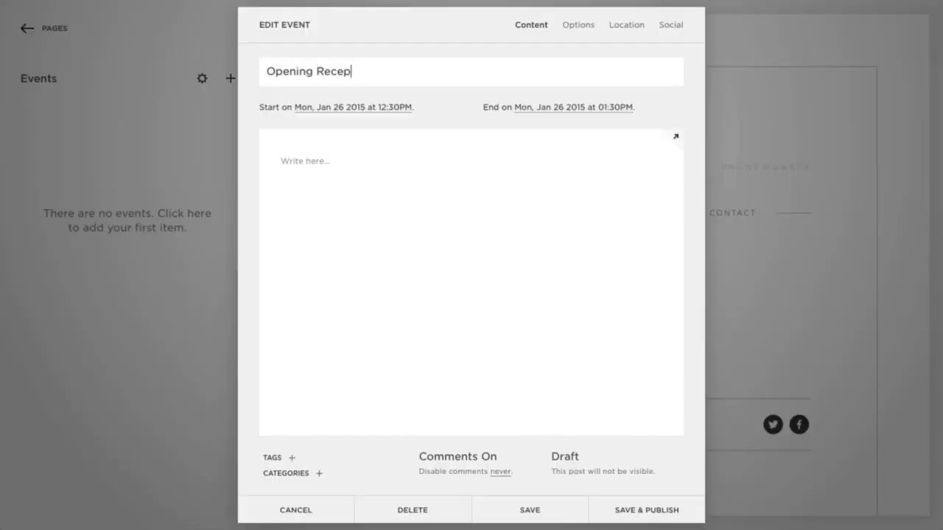
type("tion")
Set the event's start to January 29, 2015 at 6:00 PM.
left_click(325, 112)
left_click(375, 274)
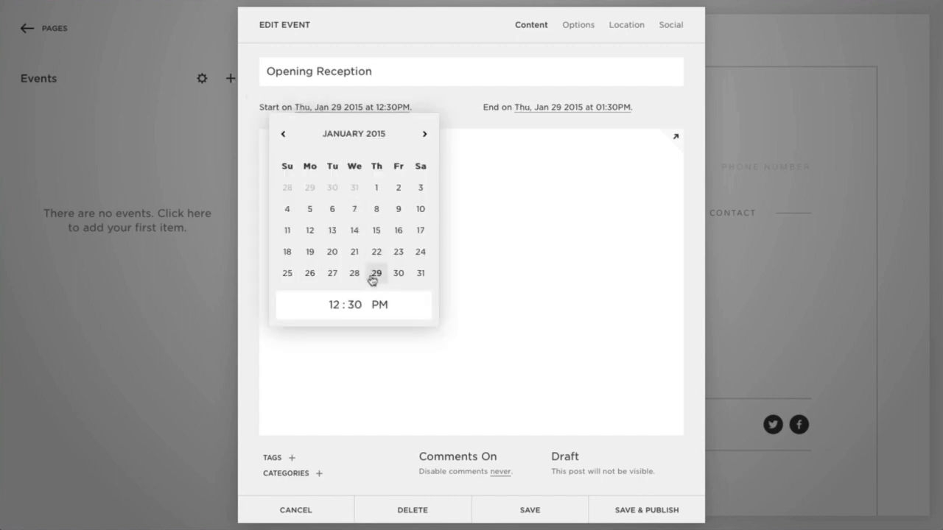
left_click(334, 305)
type("6")
key("Tab")
type("00")
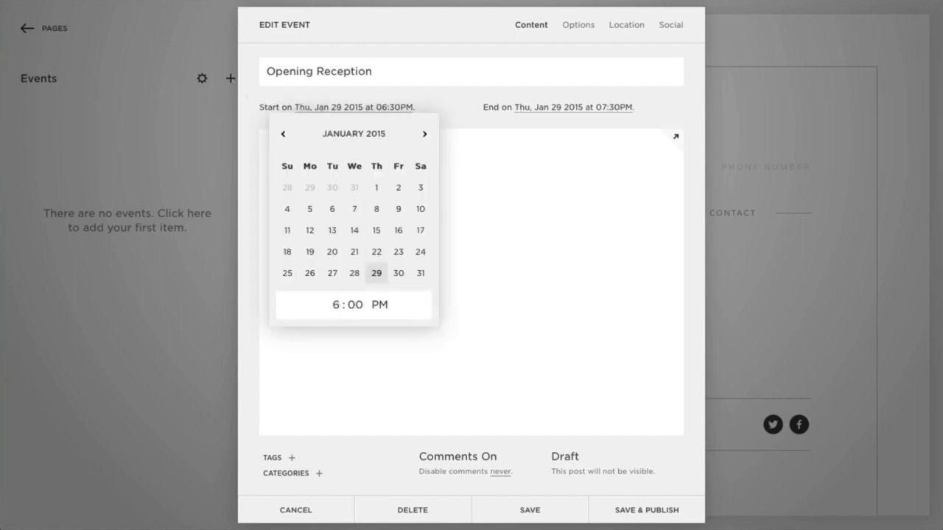
left_click(452, 278)
Set the event's end time to 9:00 PM on the same day.
left_click(533, 111)
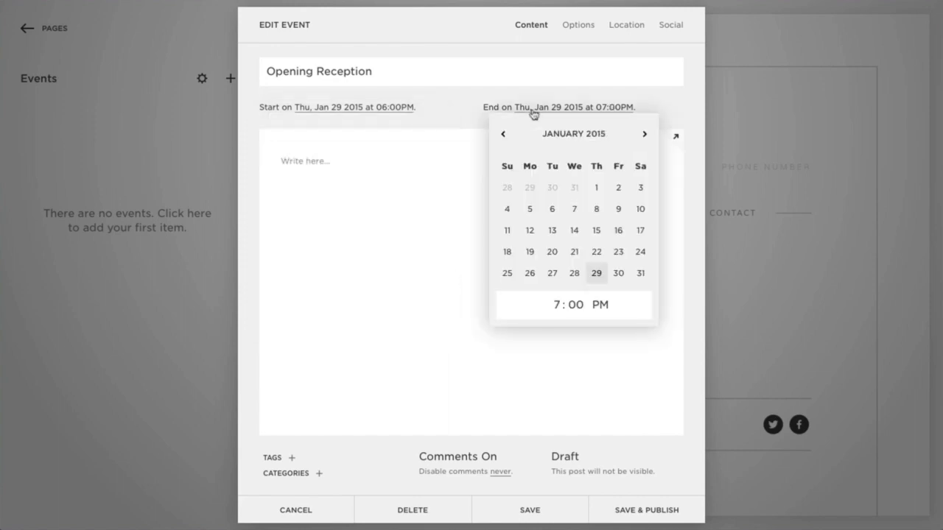
left_click(556, 304)
type("9")
left_click(451, 278)
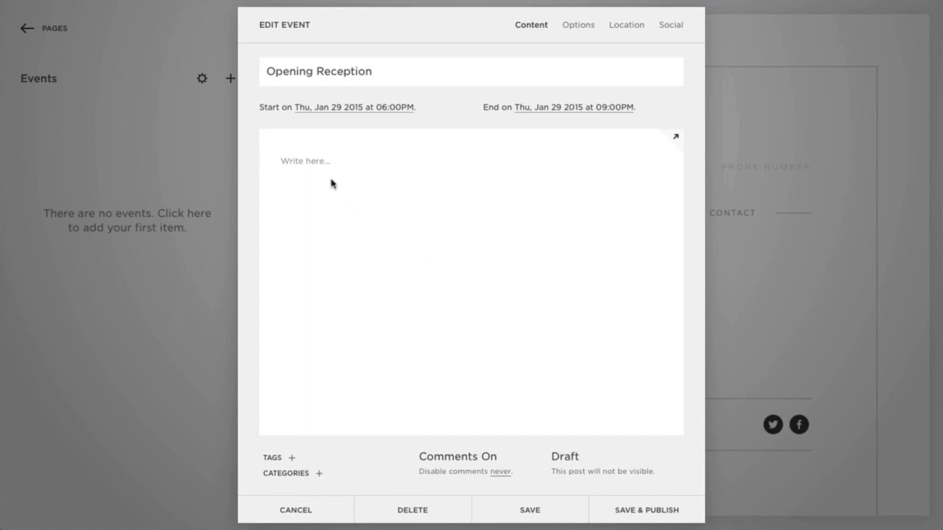
Fill the event body with the passage beginning "'Thinking again?' the Duchess asked" and insert a Line block beneath it.
left_click(311, 161)
type("‘Thinking again?’ the Duchess asked, with another dig of her sharp little chin. ‘I’ve a right to think,’ said Alice sharply, for she was beginning to feel a little worried. ‘Just about as much right,’ said the Duchess, ‘as pigs have to fly; and the m—’")
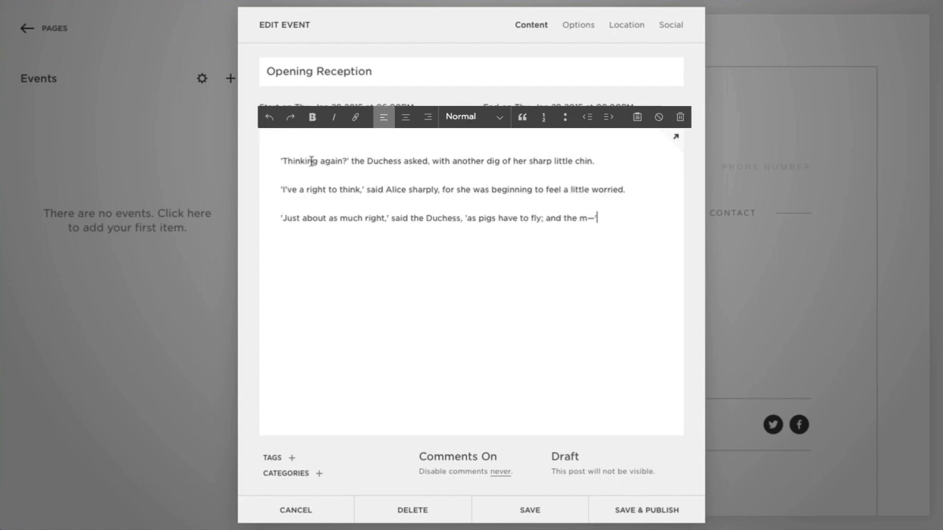
left_click(270, 236)
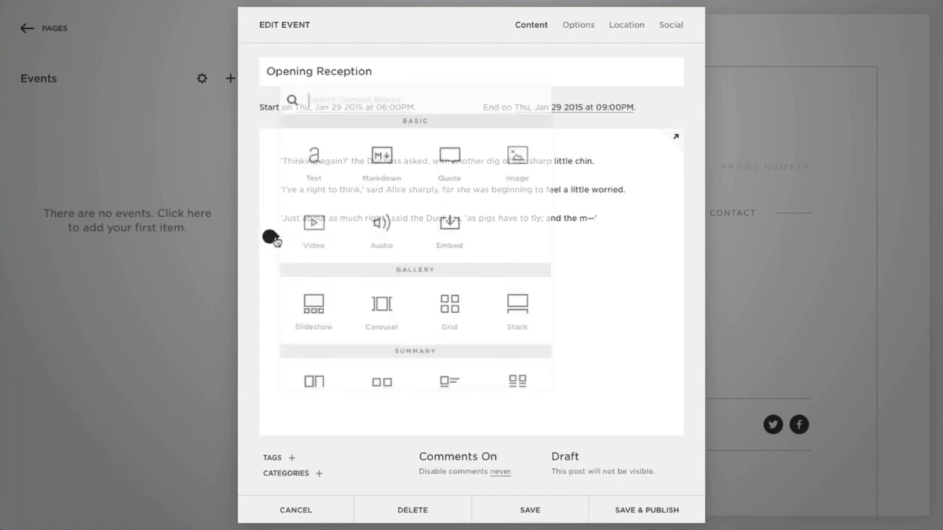
scroll(324, 267, "down", 2)
scroll(324, 267, "down", 2)
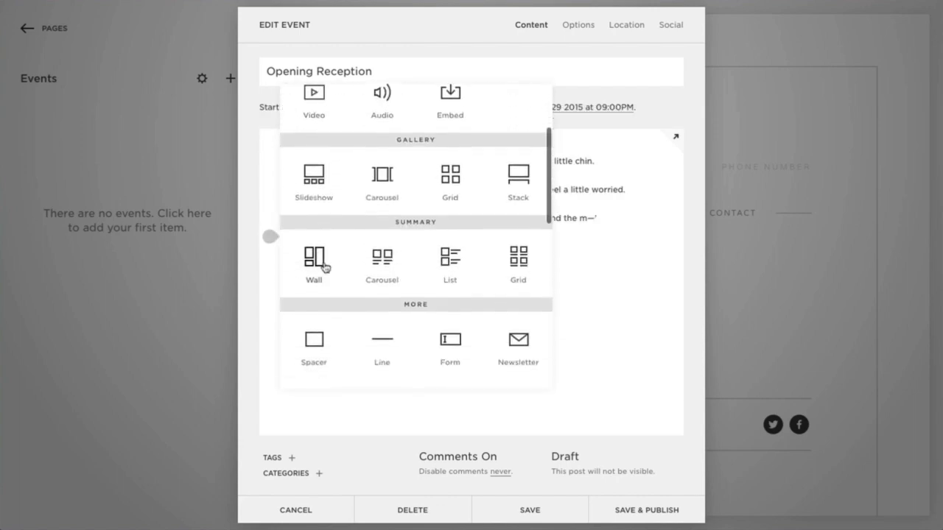
left_click(380, 315)
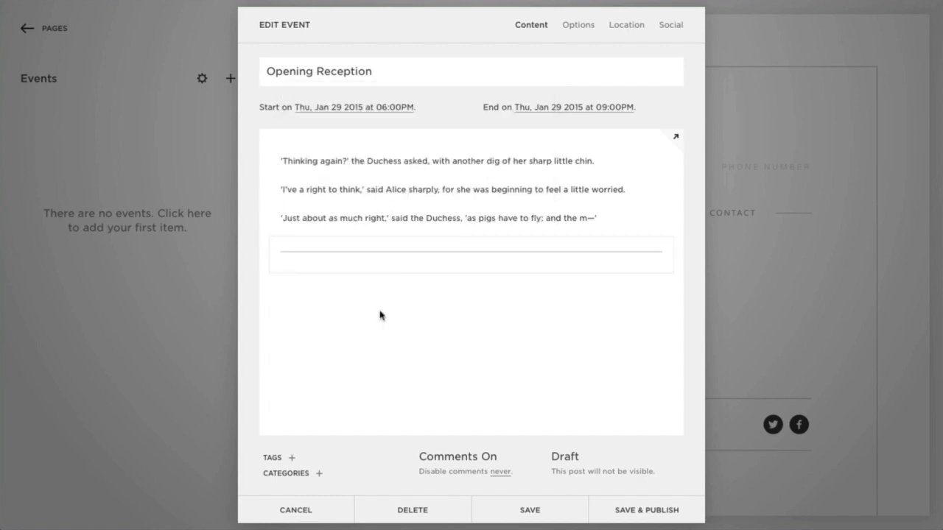
Add the tags "winter" and "2015" to the event.
left_click(296, 460)
type("winter")
key("Return")
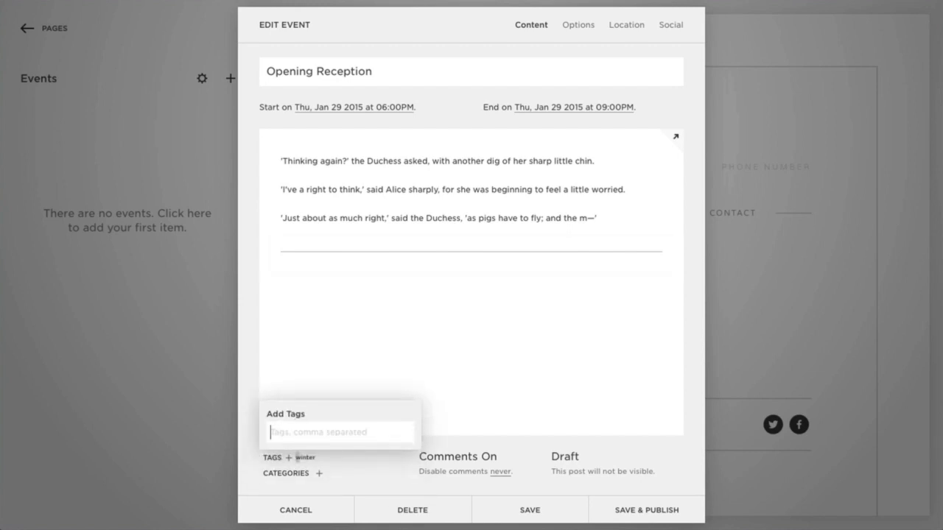
type("2015")
key("Return")
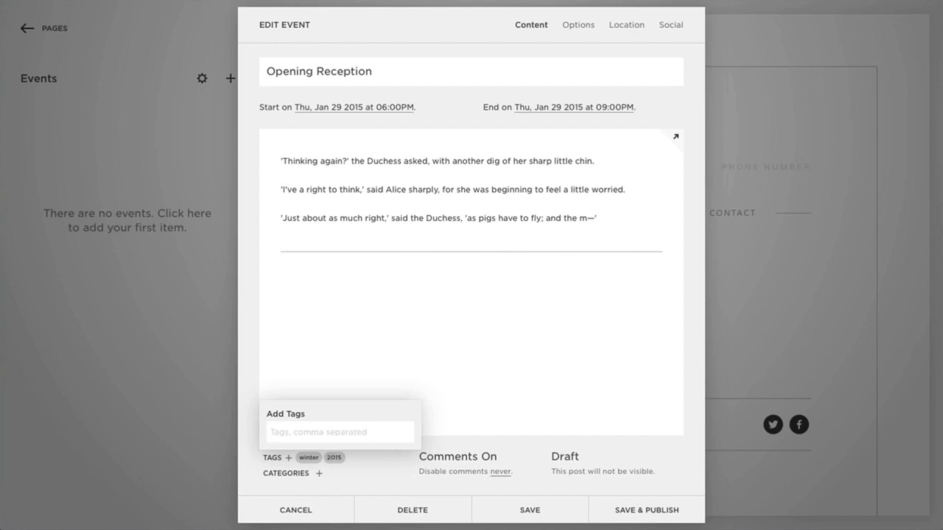
Create the category "opening" and assign both "opening" and "sculpture" to the event.
left_click(319, 475)
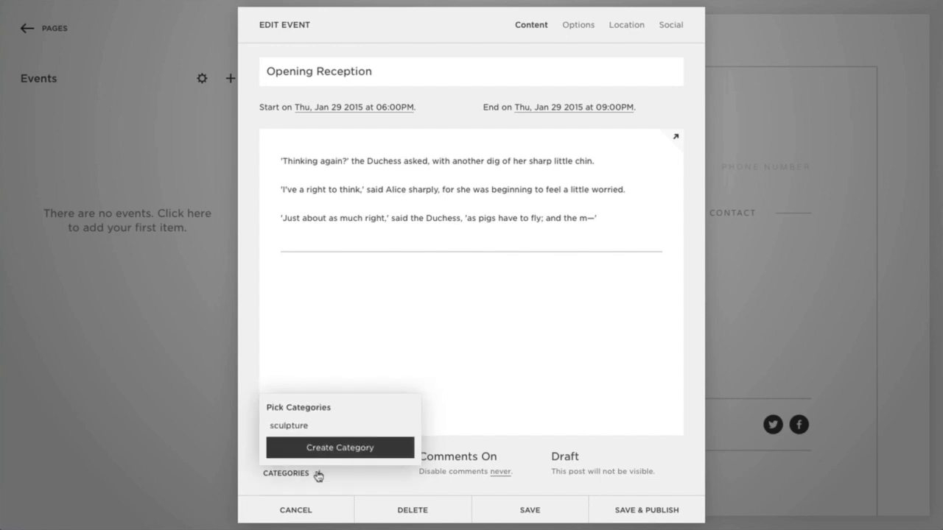
left_click(318, 447)
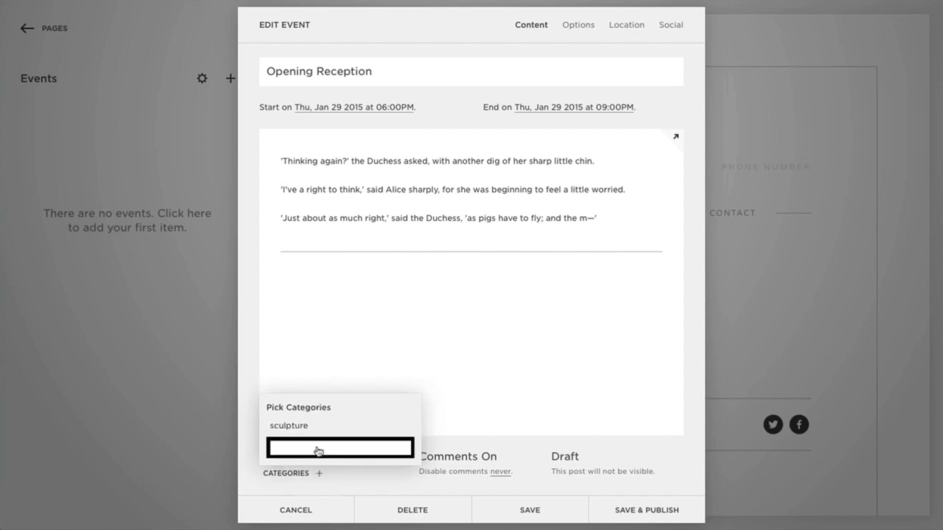
type("opening")
key("Return")
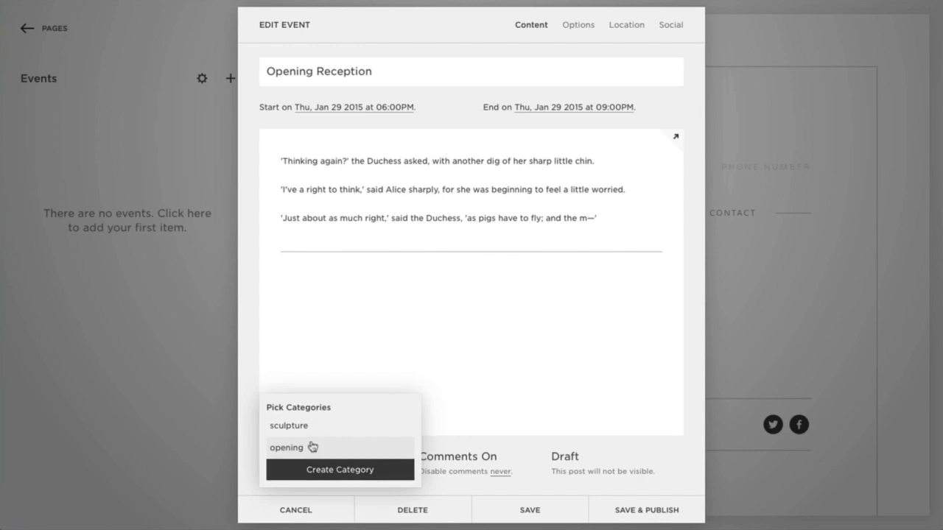
left_click(305, 375)
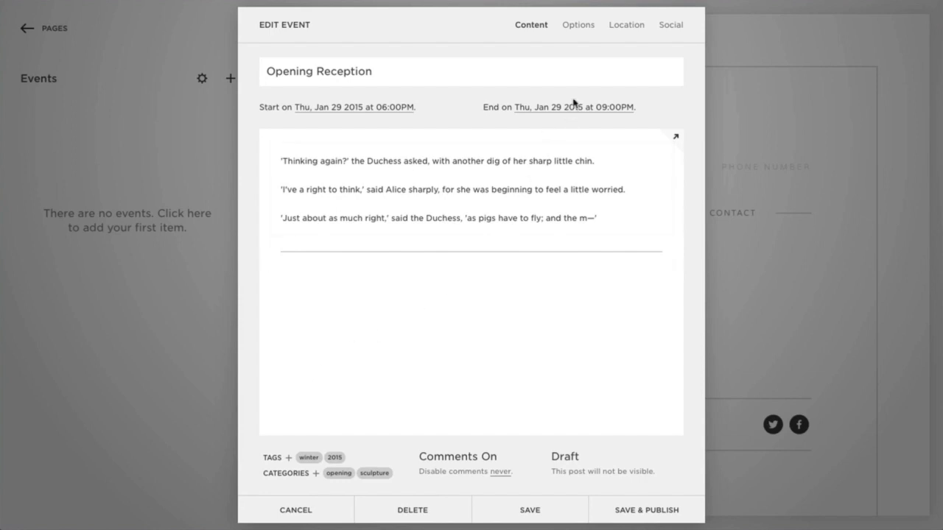
Add the gallery photo from the desktop as the event's thumbnail image and enter the excerpt "Just another downtown show.".
left_click(573, 30)
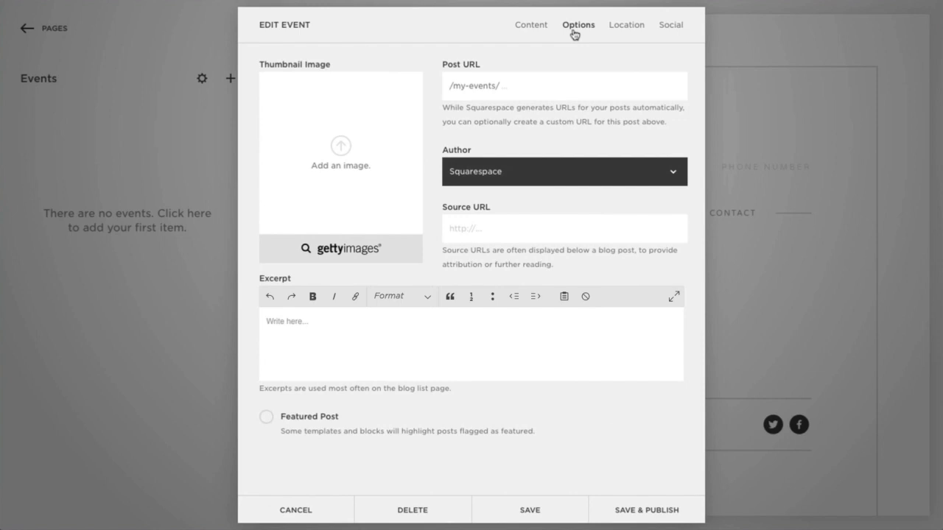
left_click(355, 149)
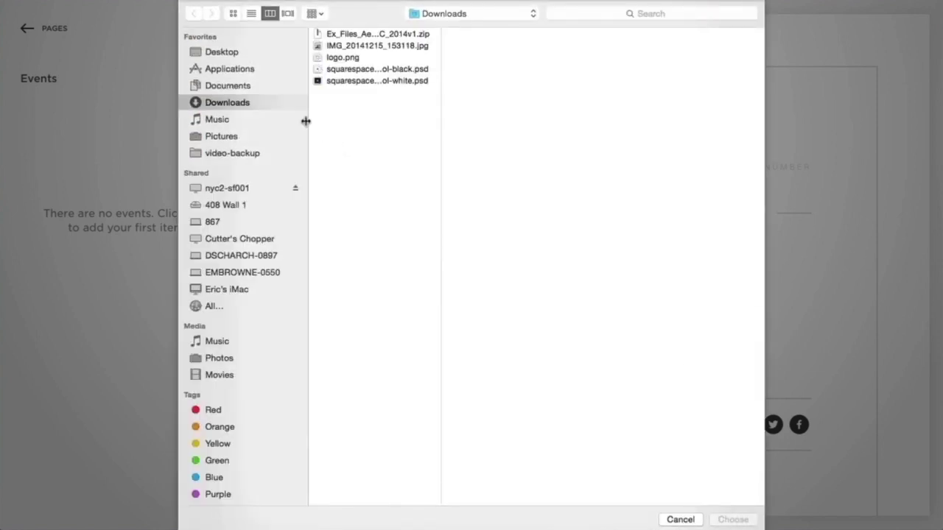
left_click(244, 57)
double_click(334, 61)
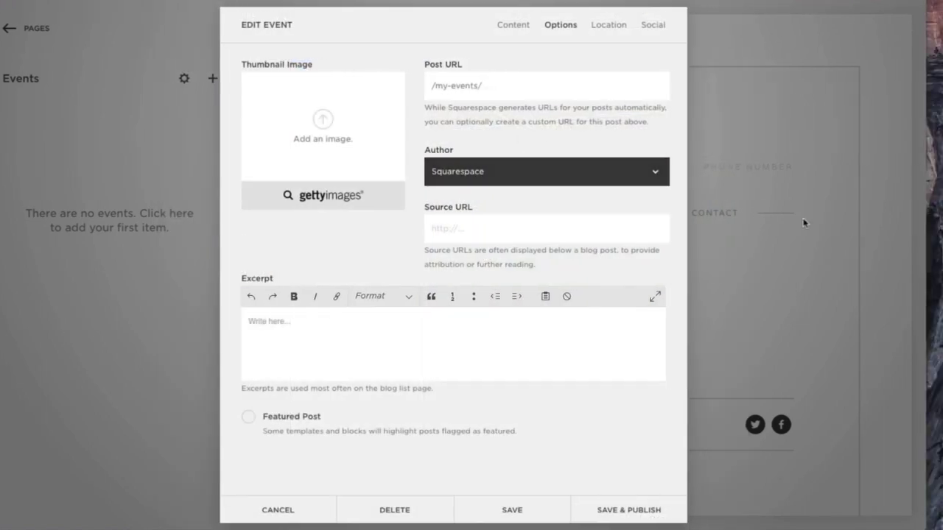
left_click_drag(905, 248, 354, 126)
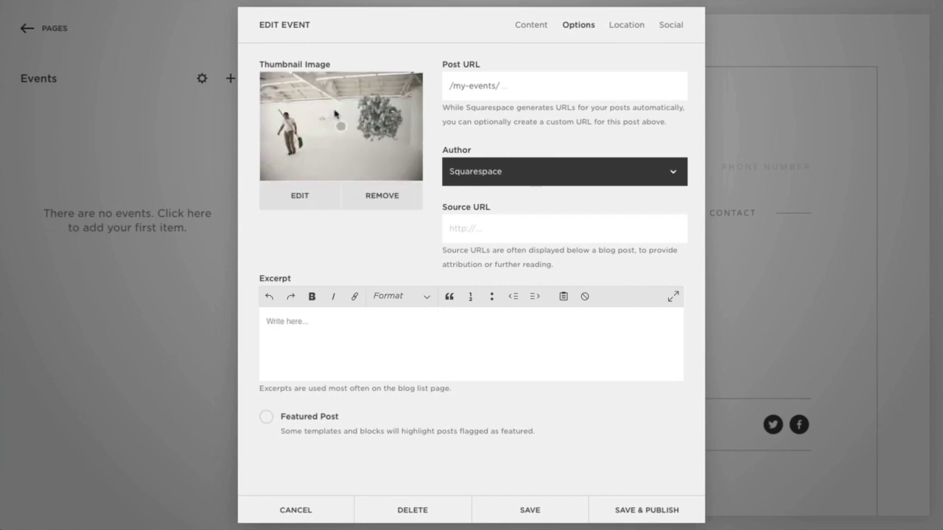
left_click(324, 320)
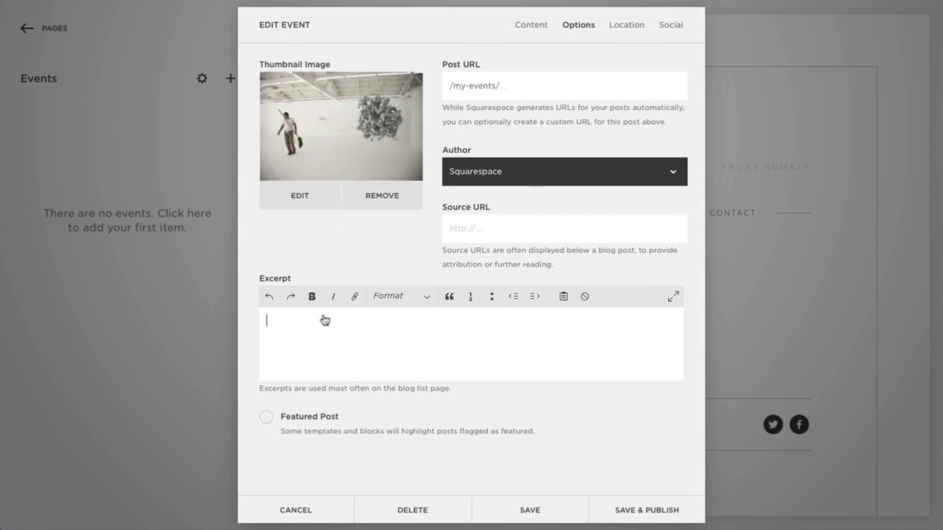
type("Just another downtown show.")
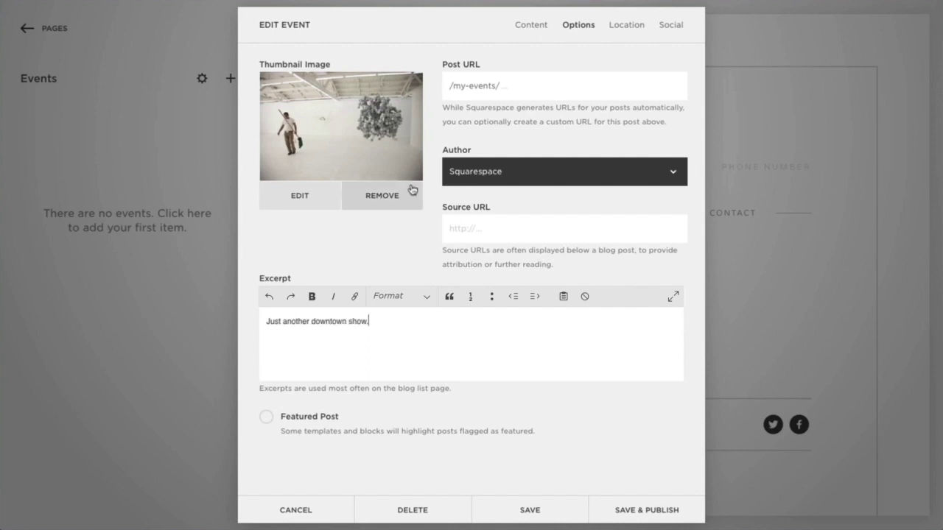
Set the event's location by entering the venue's street address and choosing the matching New York, NY suggestion.
left_click(624, 27)
left_click(400, 112)
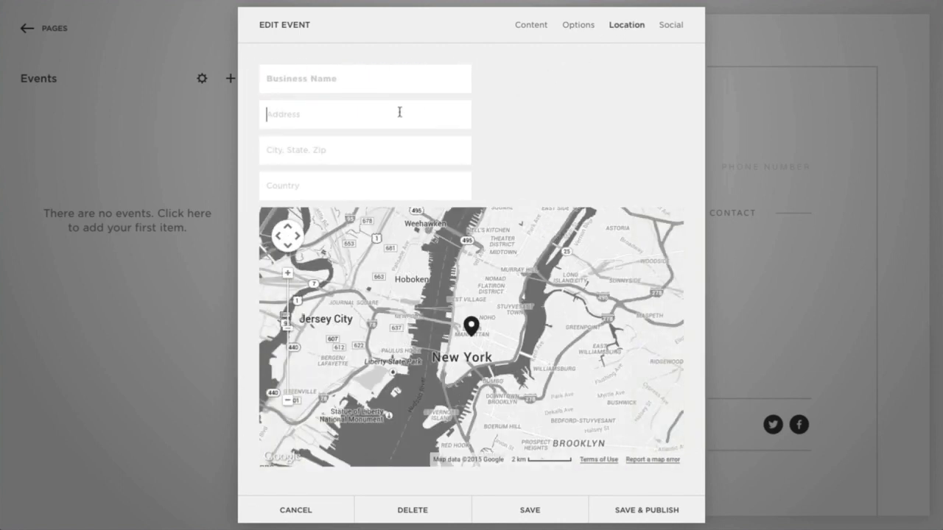
type("408 Broa")
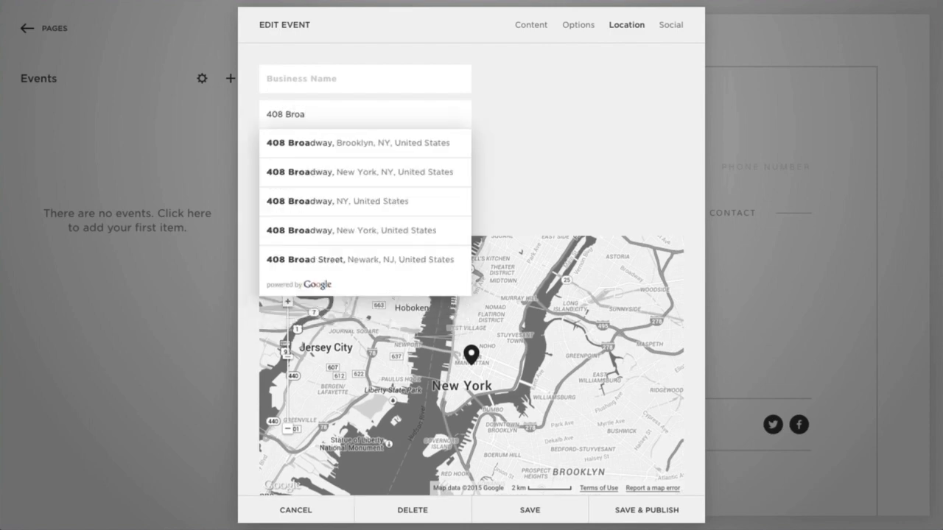
key("Down")
key("Down")
key("Return")
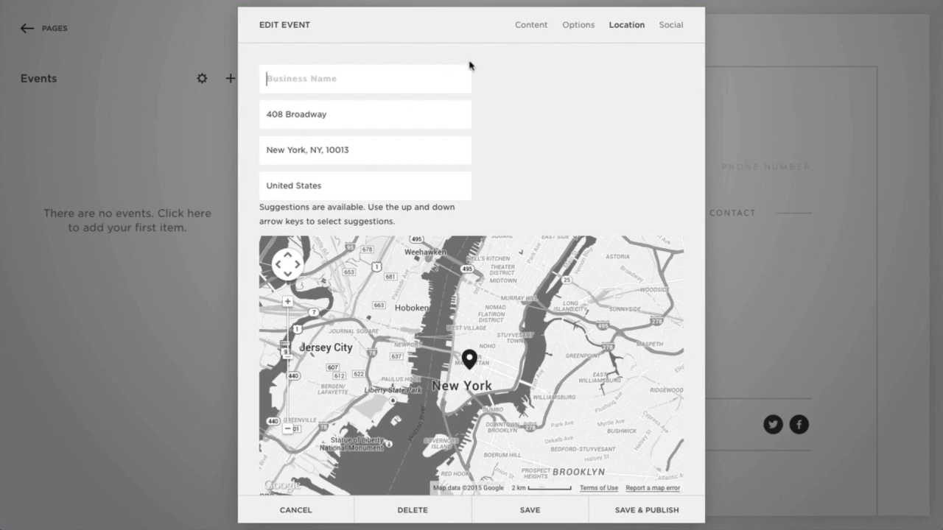
Turn on sharing of the event to the Facebook account "Our Videos" and the Twitter account "Squarespace Videos".
left_click(670, 26)
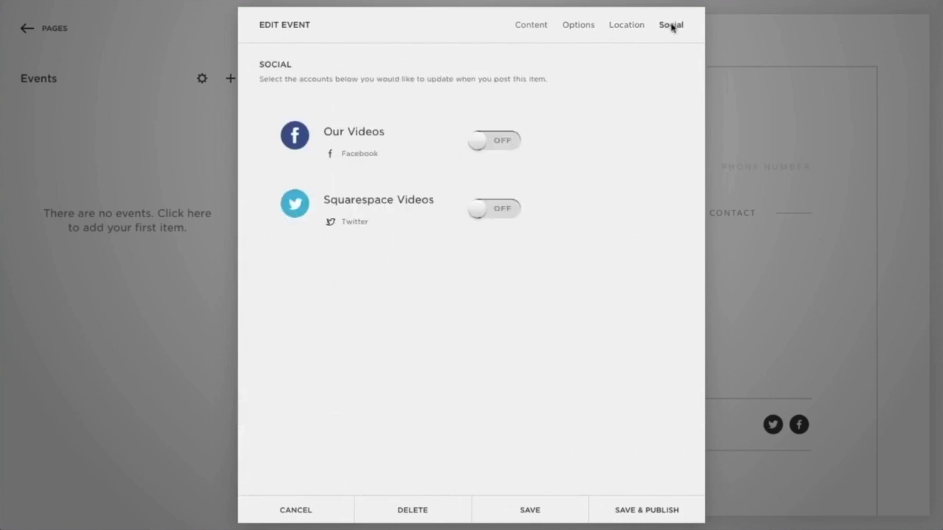
left_click(483, 145)
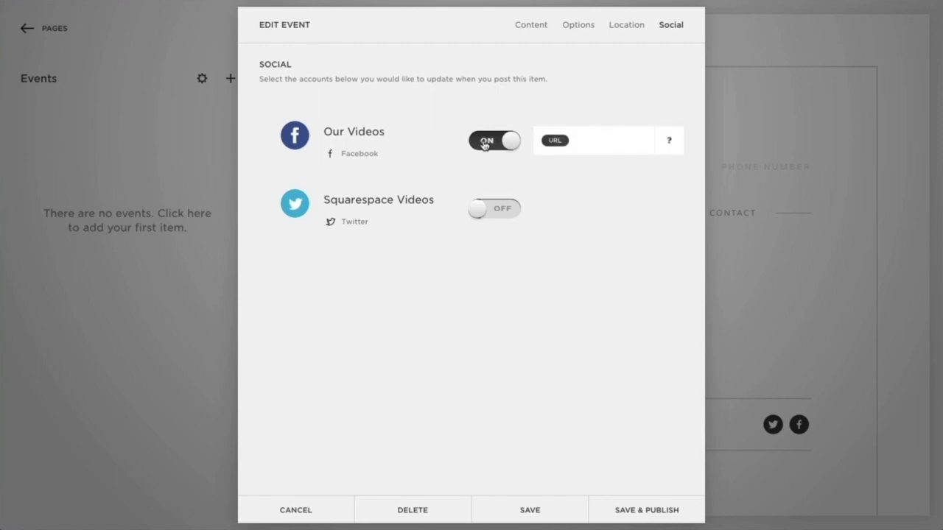
left_click(481, 215)
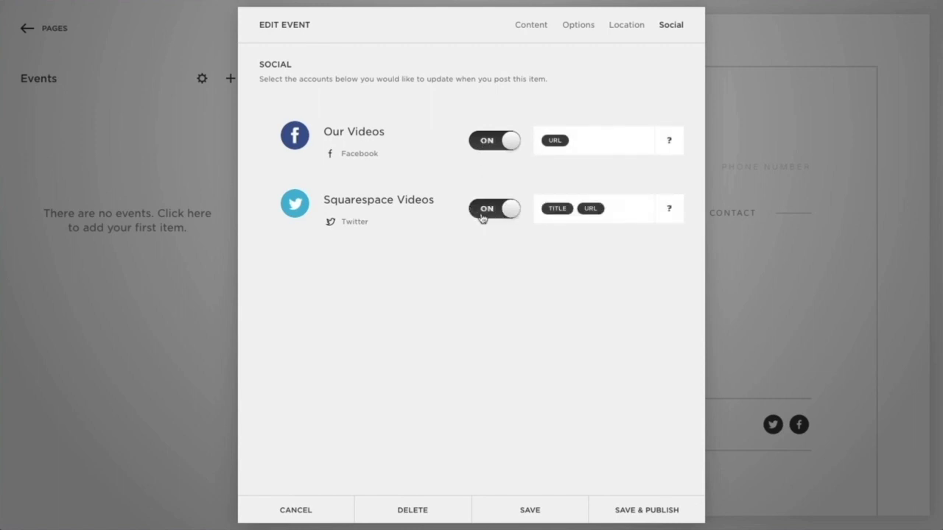
Add the title variable %t before the URL in the Facebook post text, and save and publish the event.
left_click(539, 140)
type("%t")
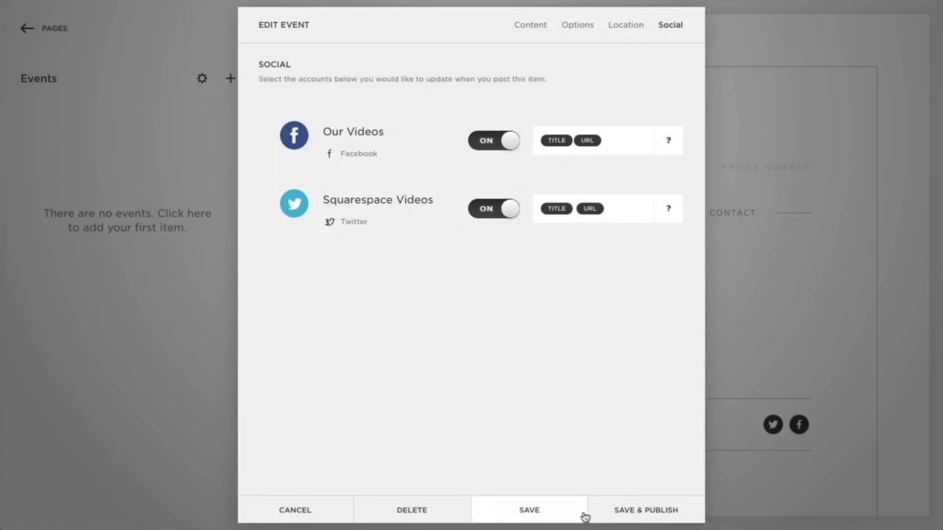
left_click(665, 519)
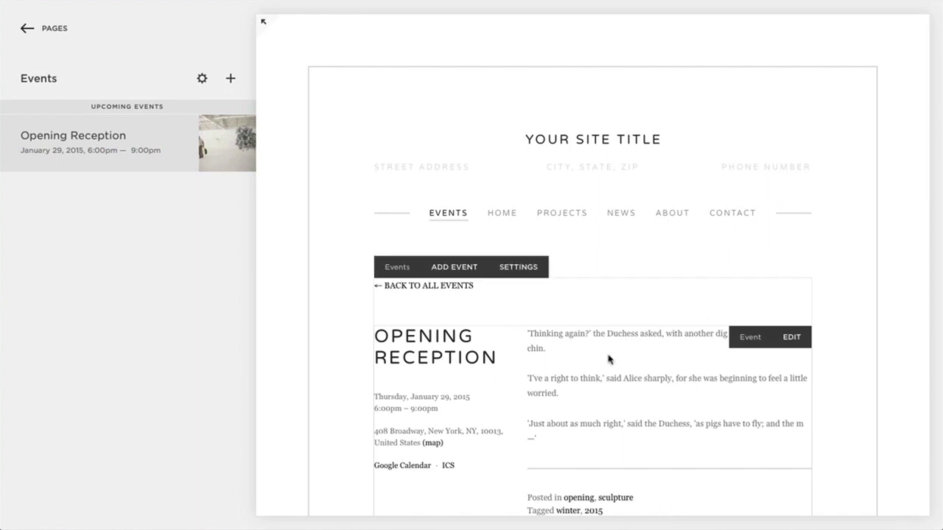
View the Events page calendar for January 2015 and open the January 29 event to review its published details.
left_click(458, 219)
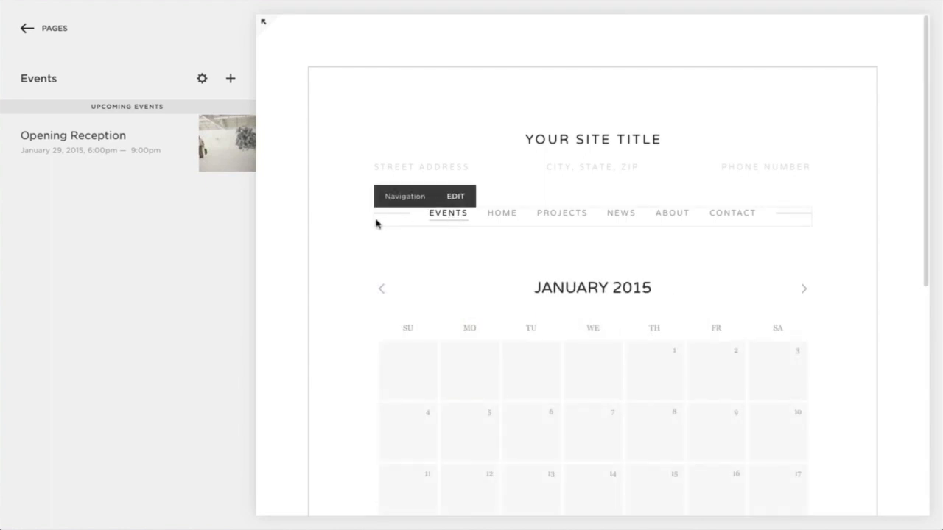
scroll(356, 227, "down", 5)
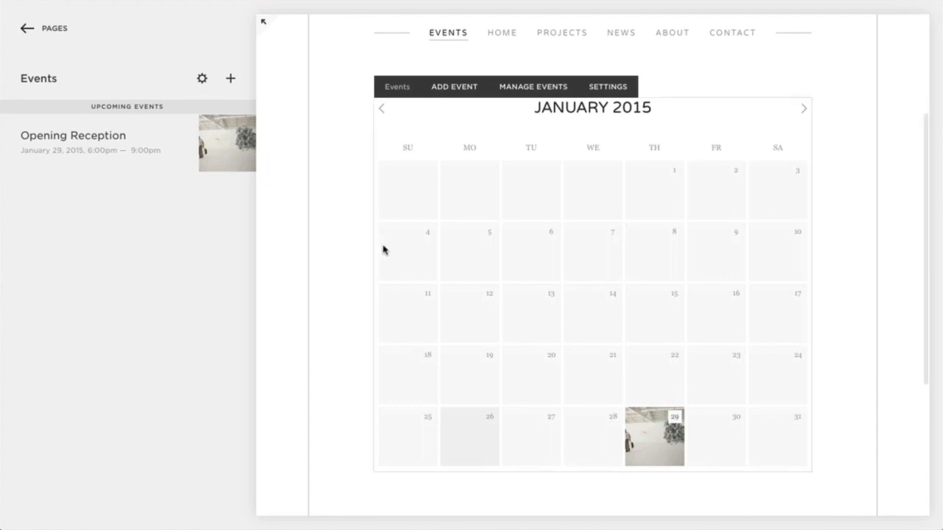
left_click(638, 421)
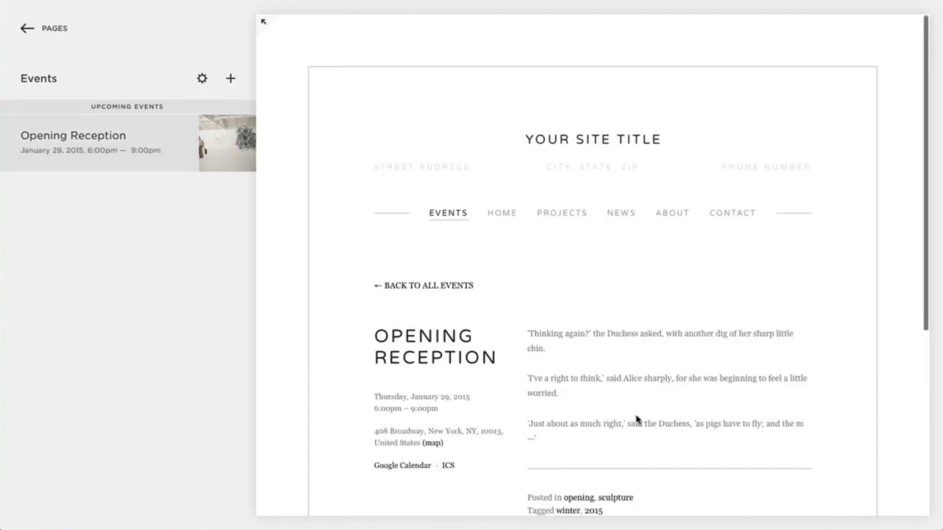
scroll(638, 421, "down", 3)
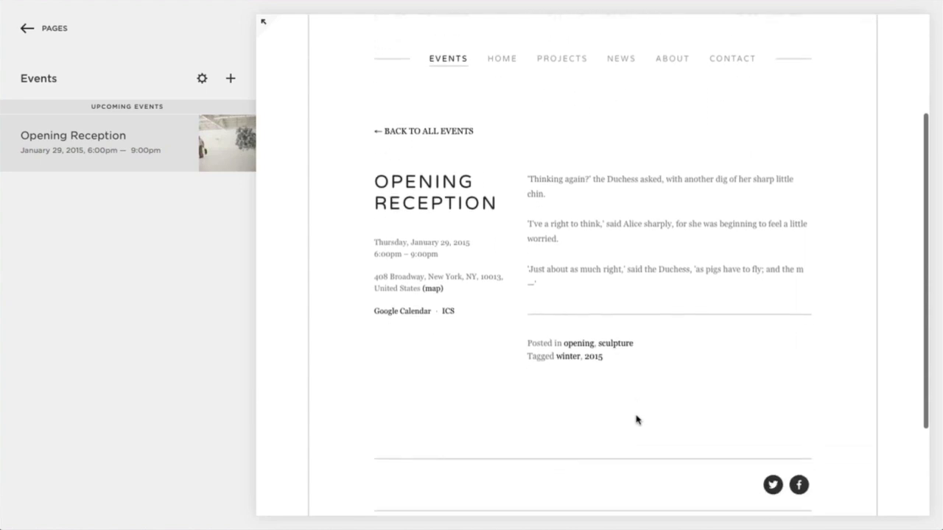
scroll(637, 420, "down", 1)
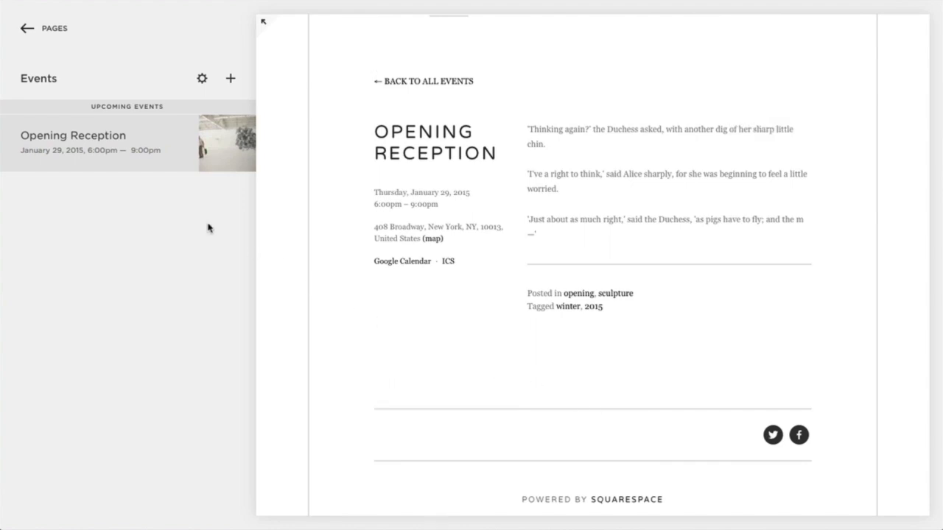
Open the site's style settings at the Events options.
left_click(64, 34)
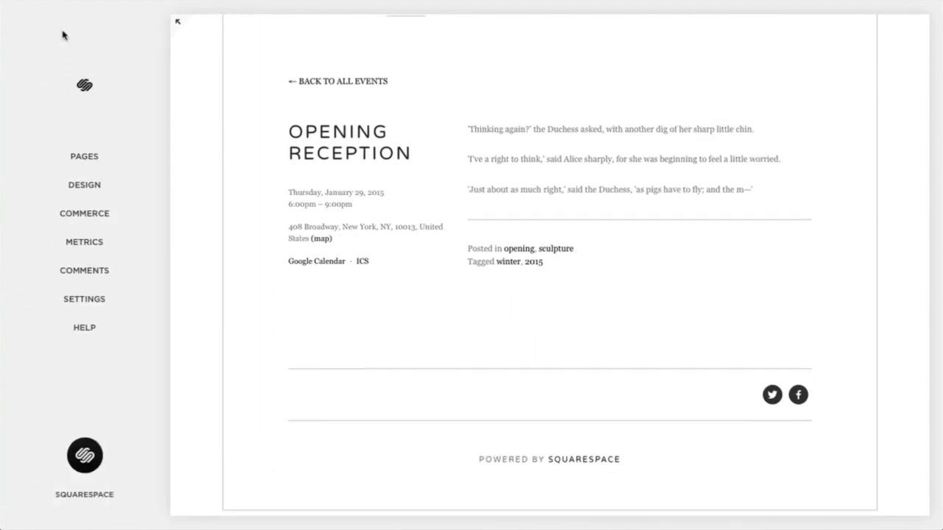
left_click(87, 185)
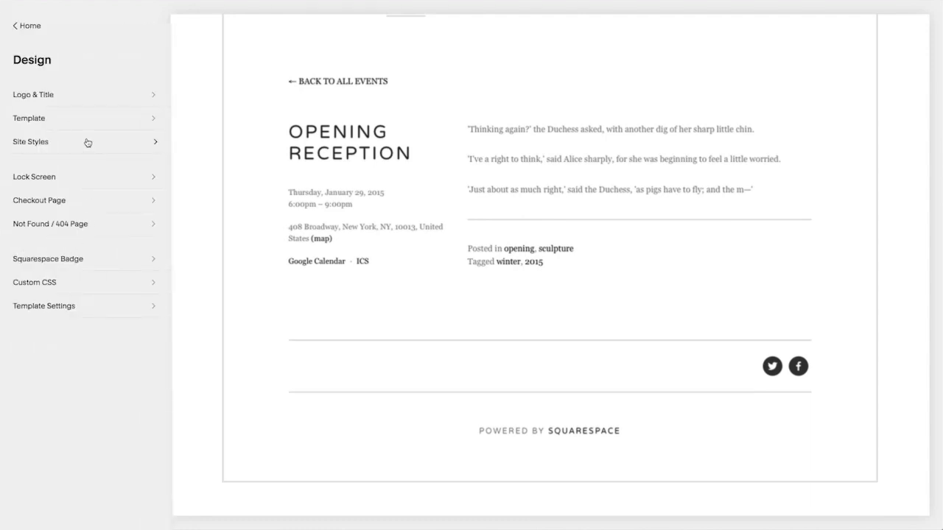
left_click(88, 143)
scroll(74, 181, "down", 15)
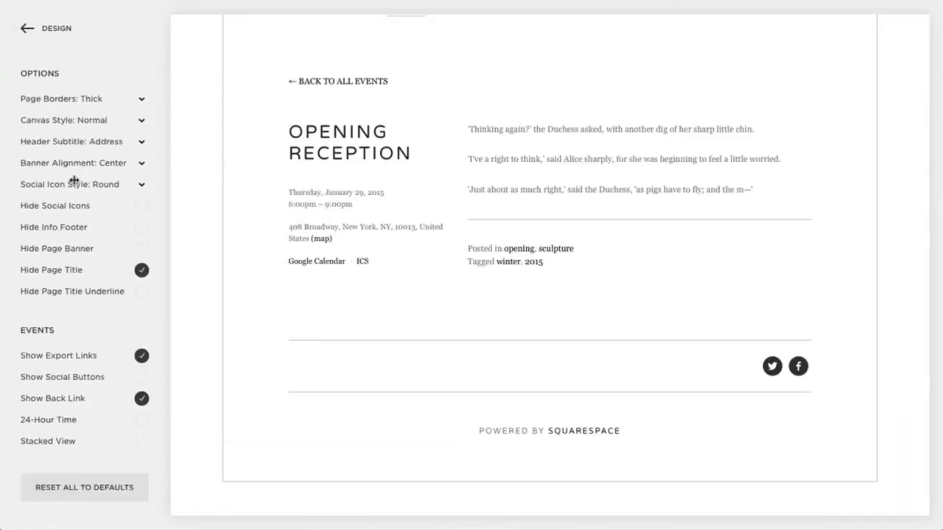